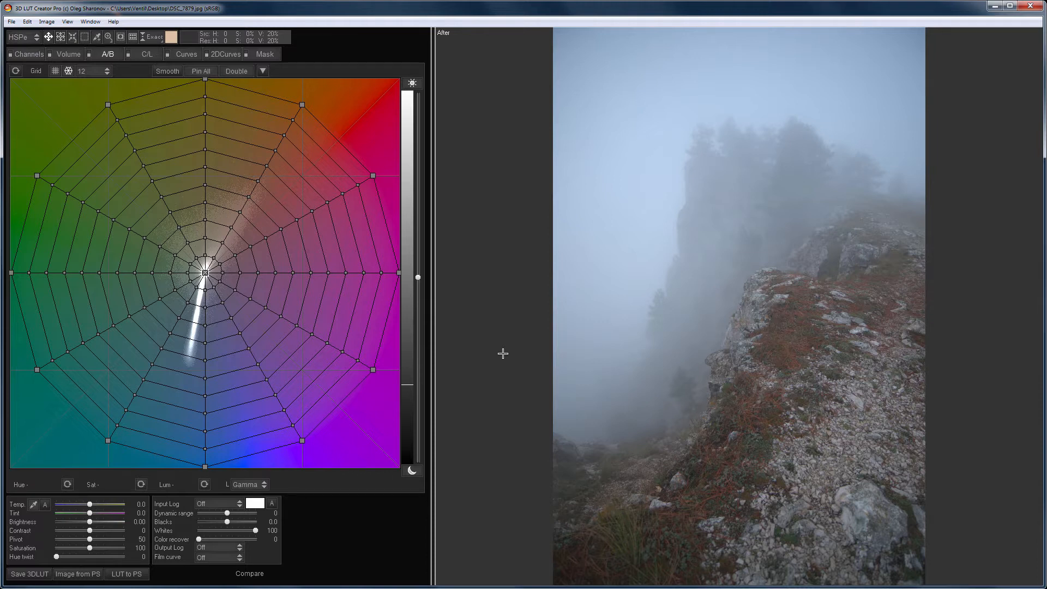
Step: Display the 3-Way colour rings for Offset, Gamma and Gain in the lower curves section
click(180, 54)
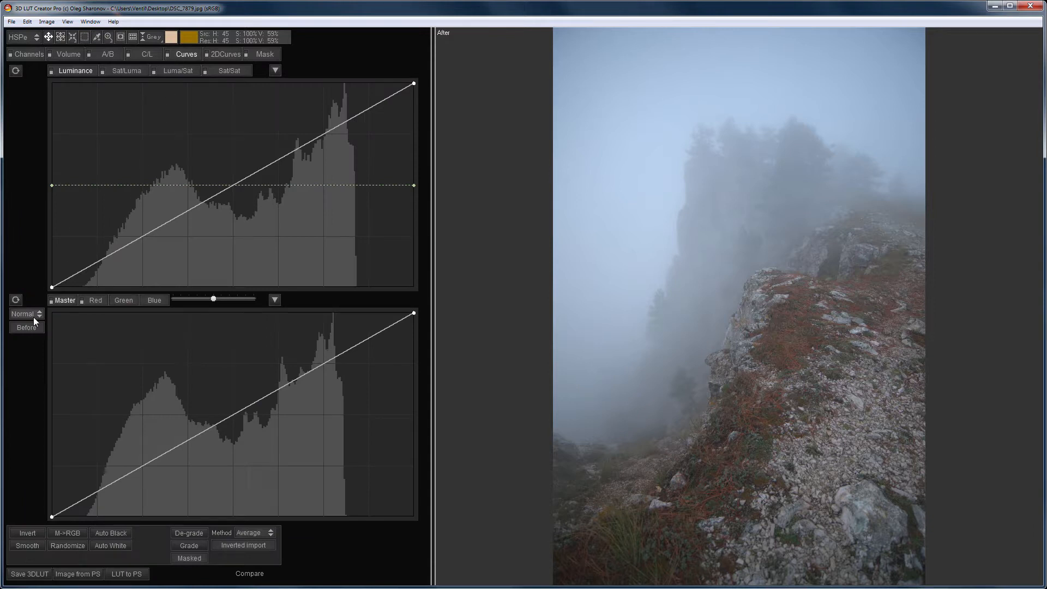
click(34, 315)
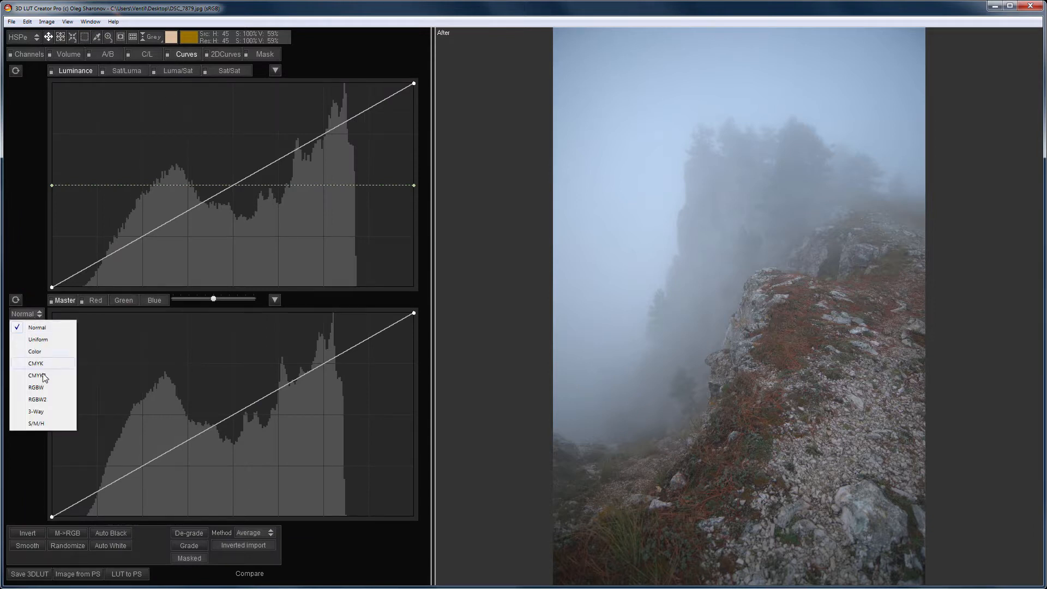
click(44, 410)
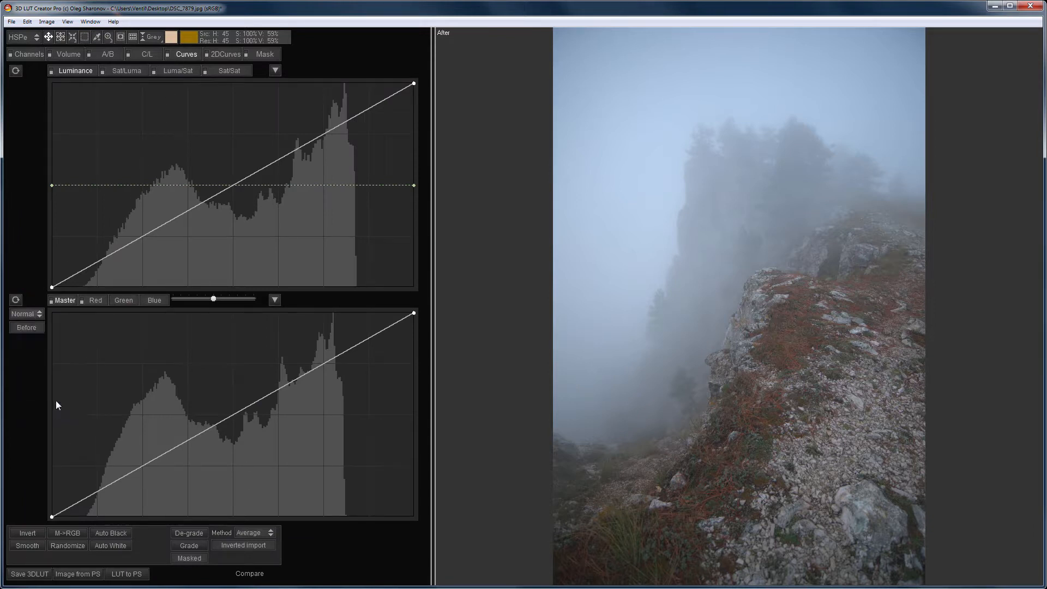
click(138, 300)
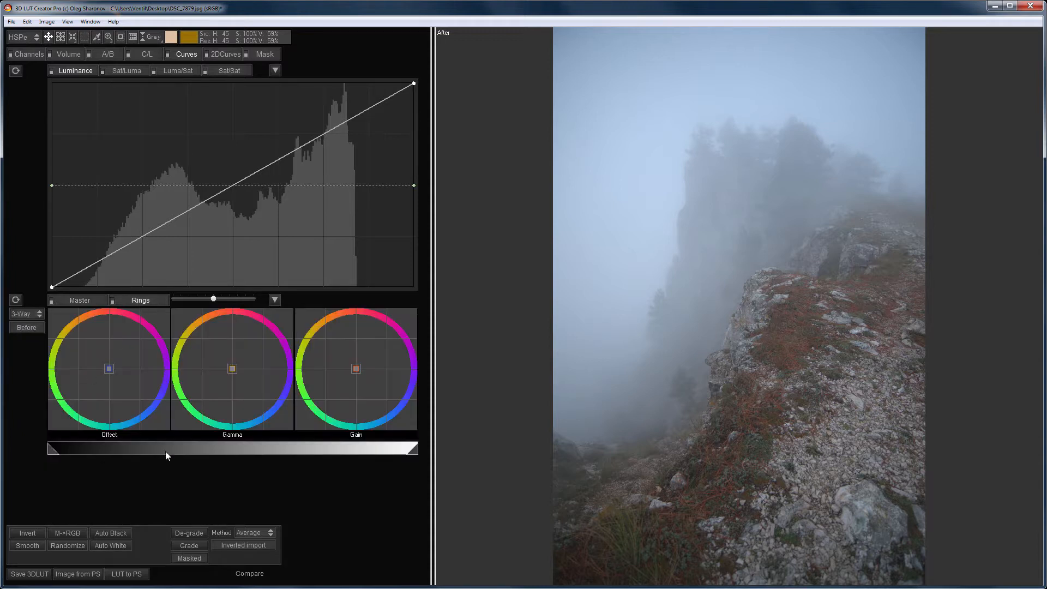
Step: Switch the colour rings to S/M/H mode and show the 3DLUT Curves graph in the analyzer
click(30, 314)
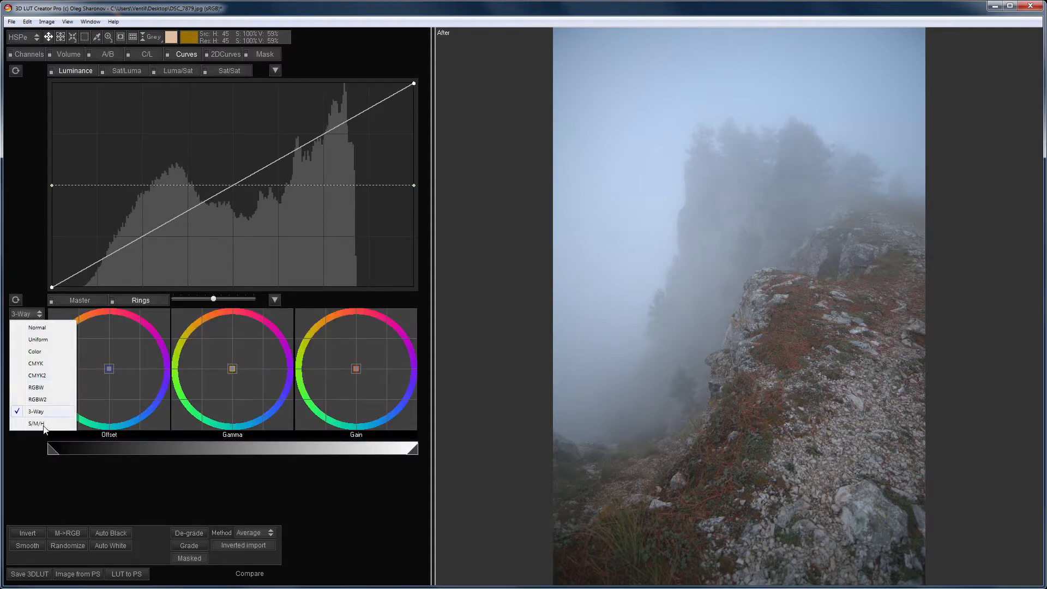
click(44, 424)
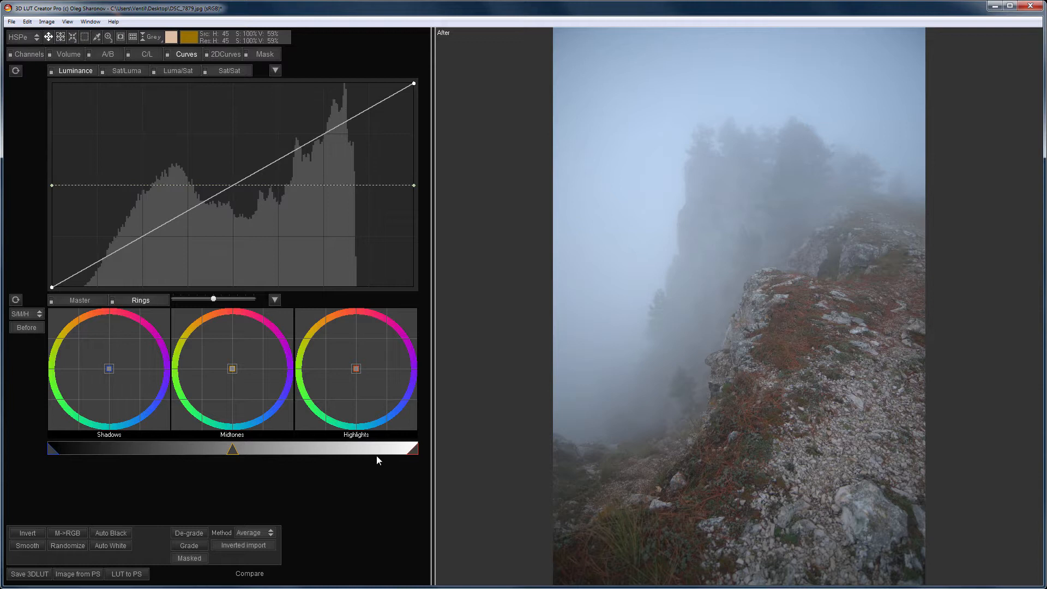
click(90, 22)
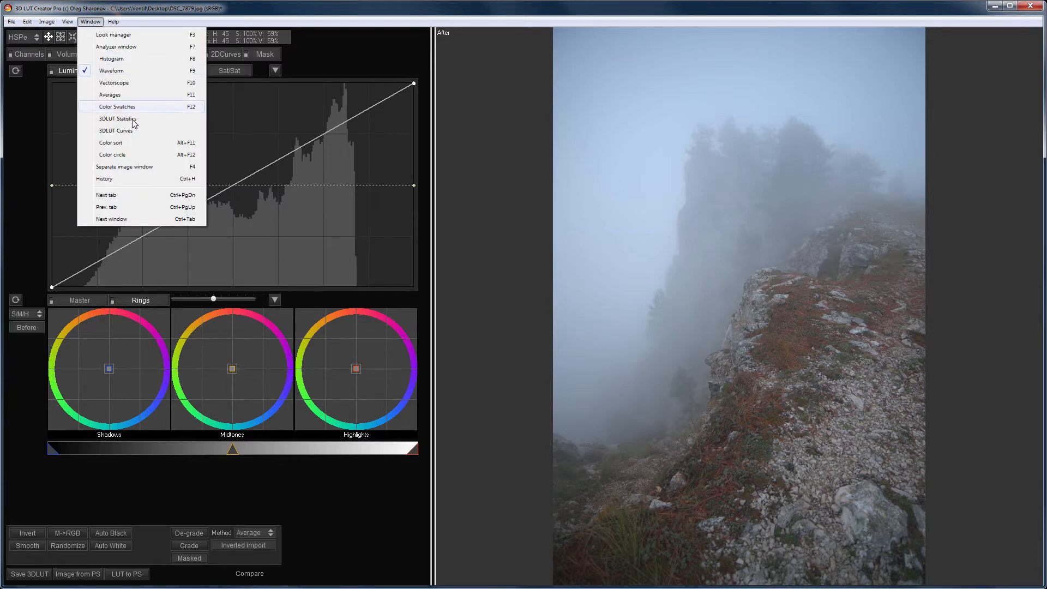
click(158, 134)
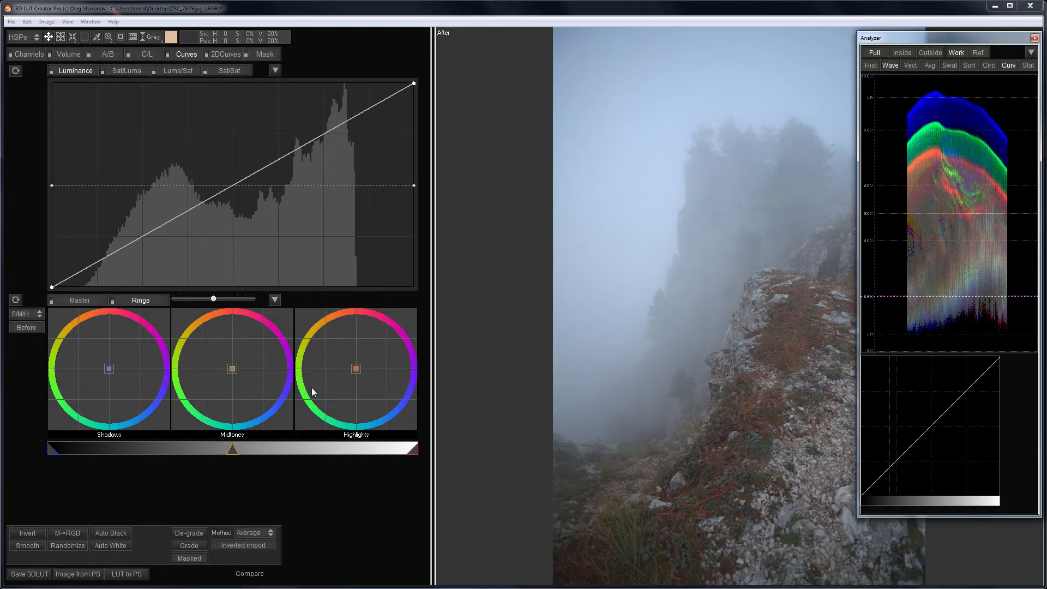
Step: Tint the shadows toward red, the midtones toward blue and the highlights toward green, and compare the grade with the original
drag(110, 370, 117, 346)
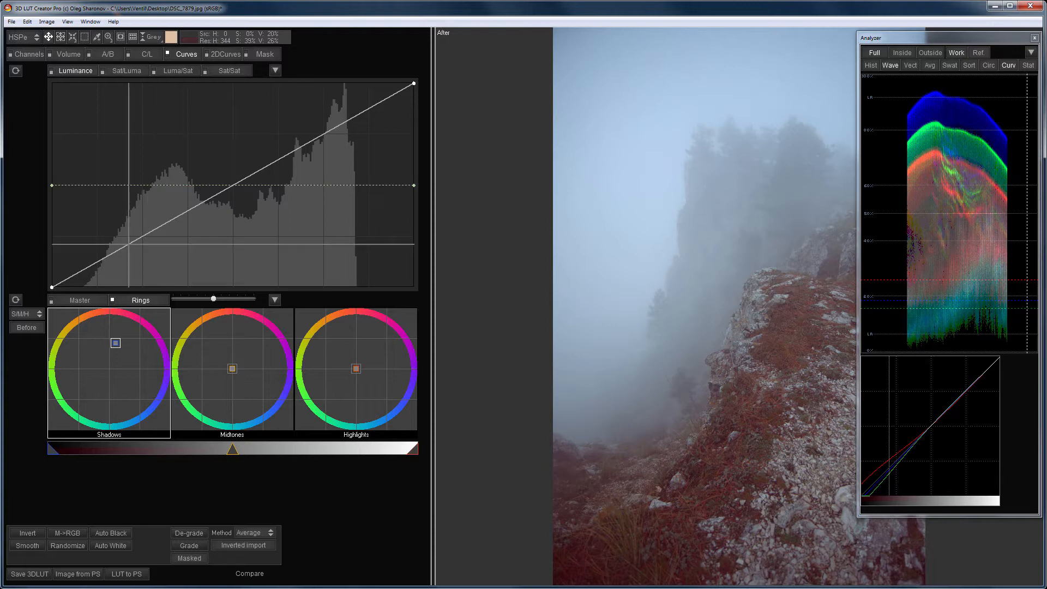
drag(233, 372, 250, 383)
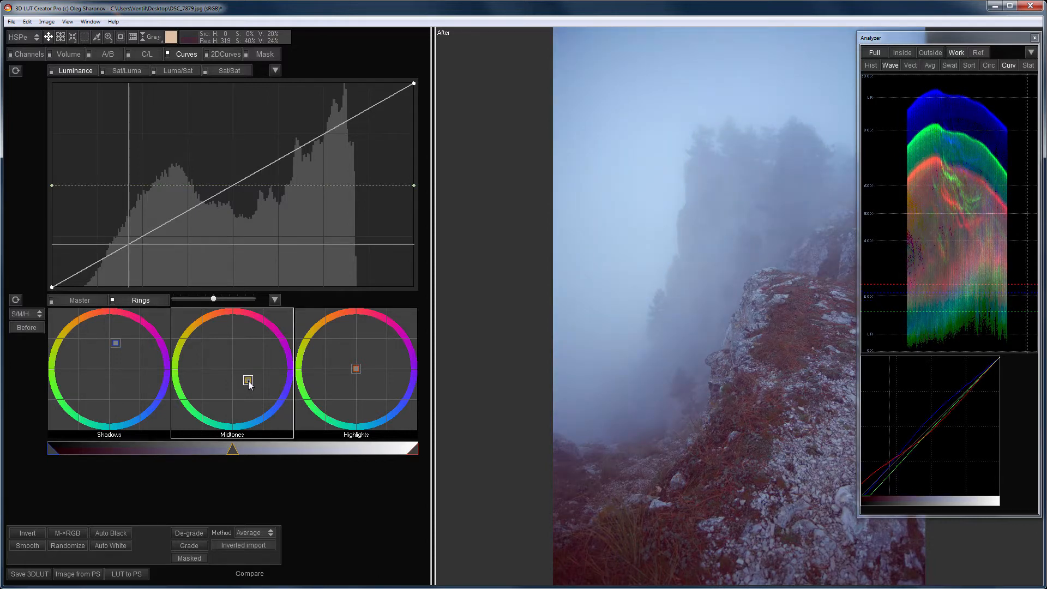
drag(357, 368, 339, 371)
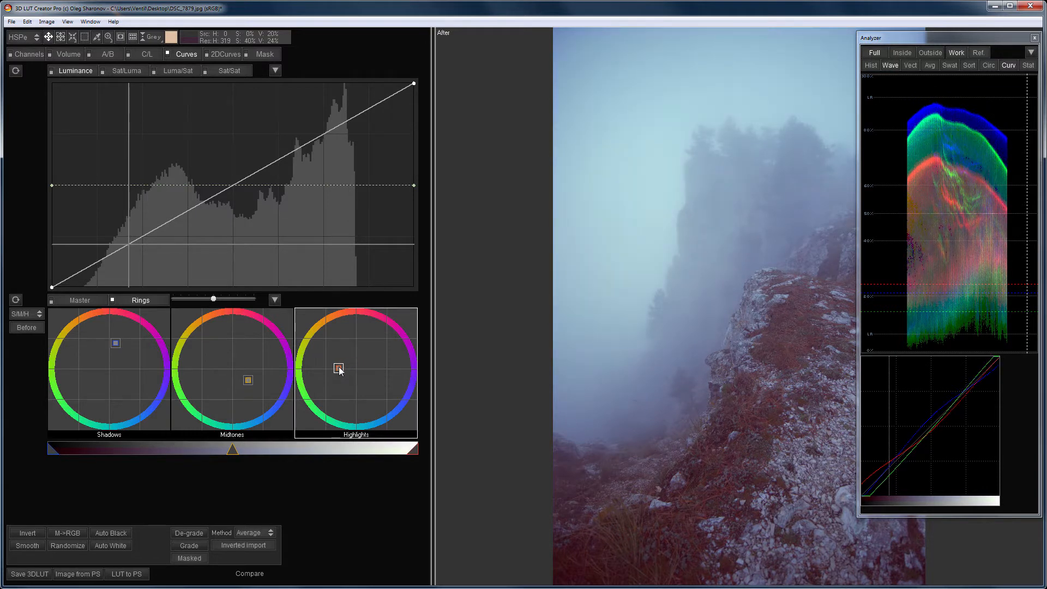
key(space)
key(space)
Step: Lower the shadows' brightness to about -26 and try out brighter midtones with darker highlights
click(116, 344)
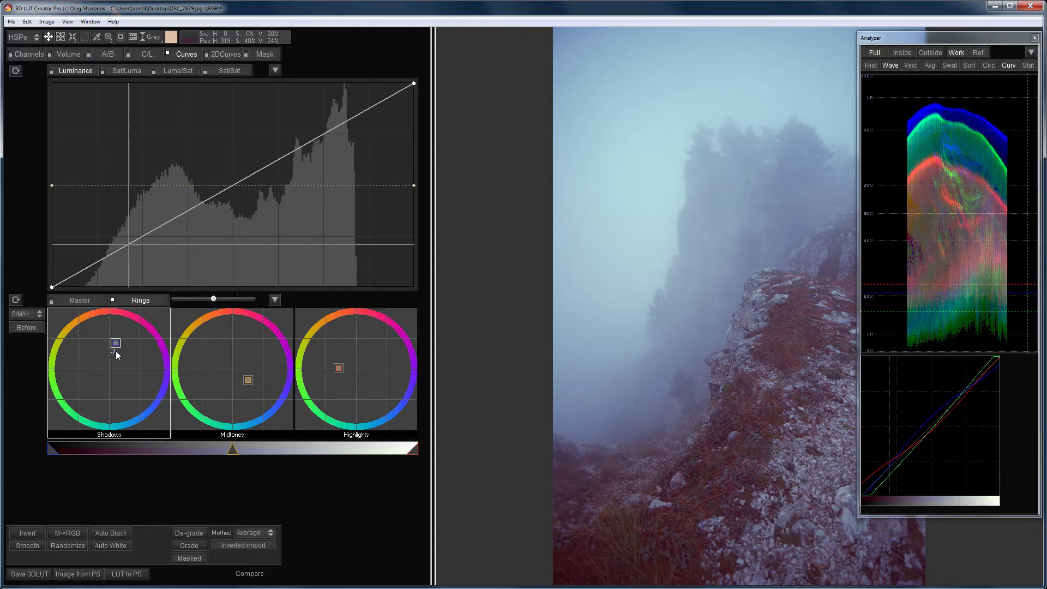
drag(116, 351, 116, 356)
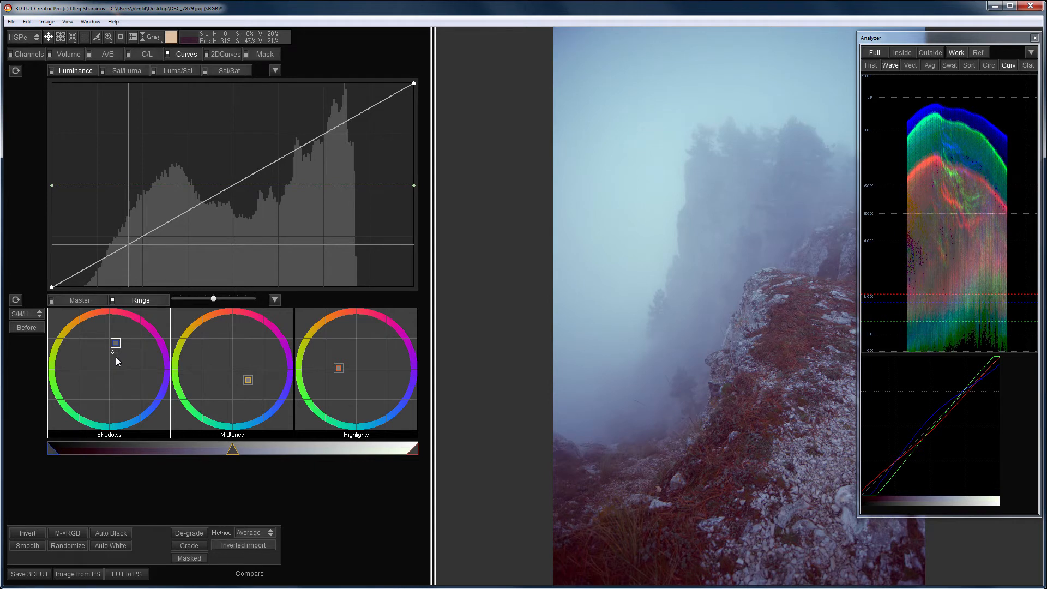
click(249, 381)
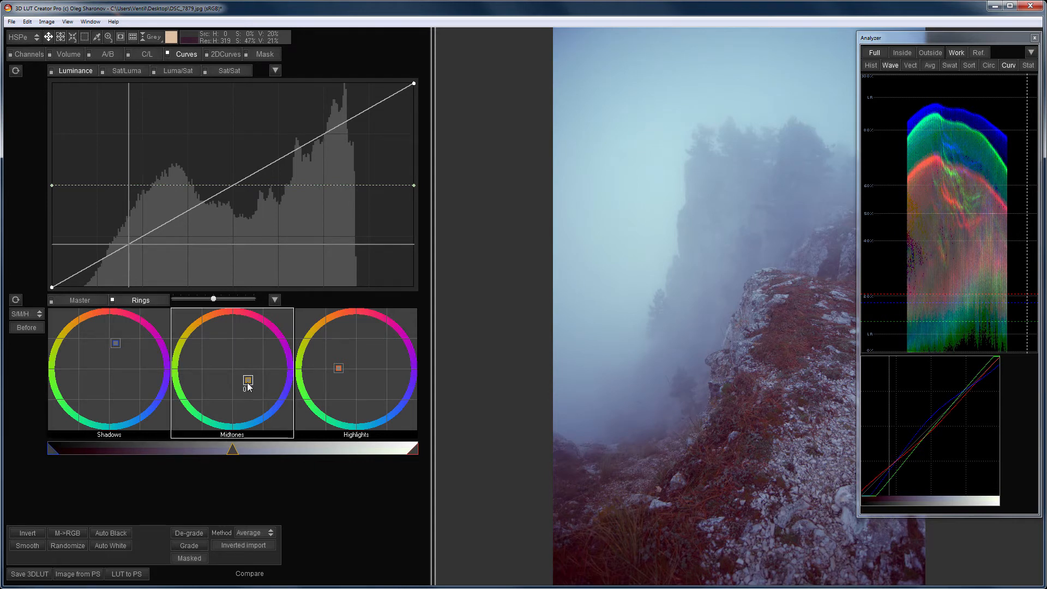
drag(257, 326, 262, 311)
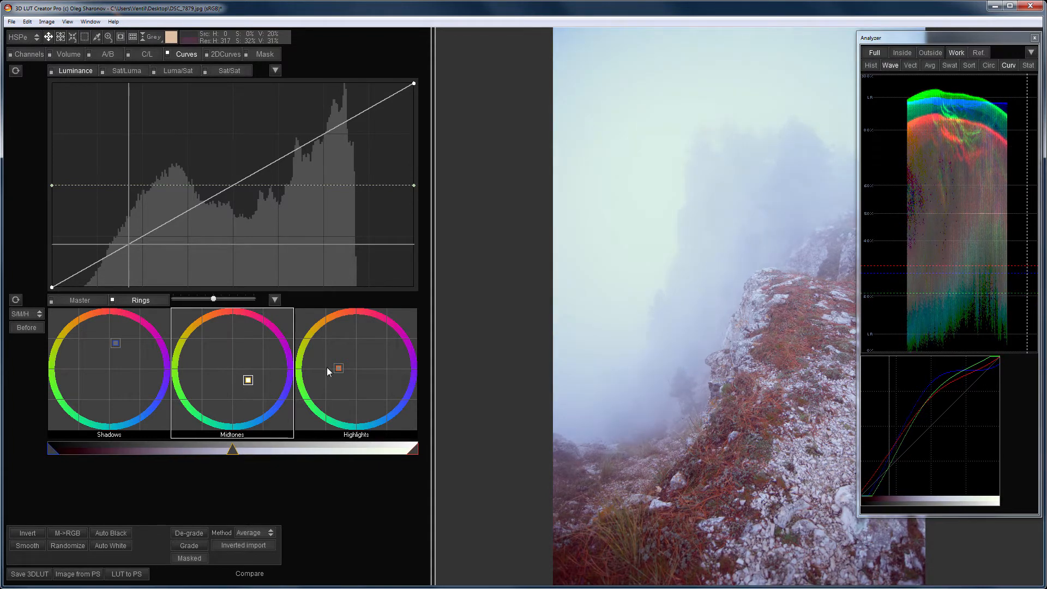
drag(338, 370, 347, 425)
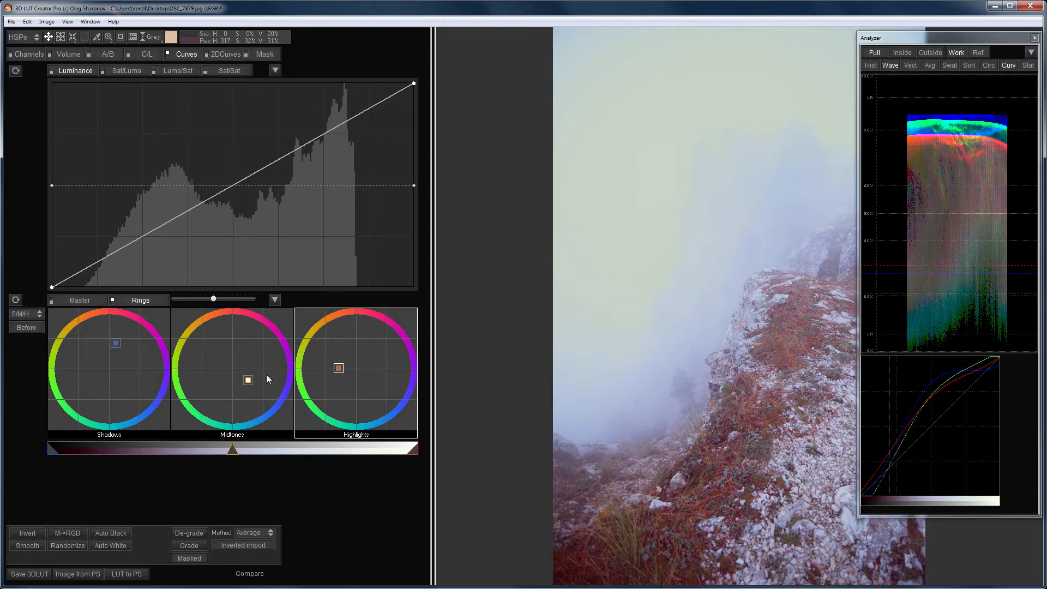
click(249, 381)
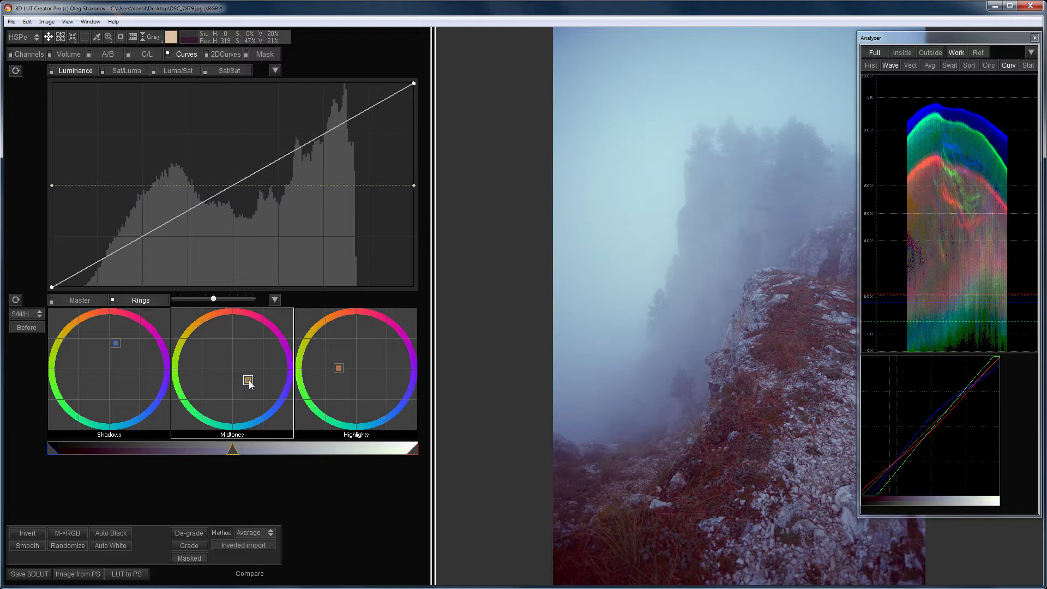
Step: Shift the highlights' tint toward blue and adjust the tonal range markers, moving the highlights and midtones markers toward the dark end
drag(338, 369, 366, 400)
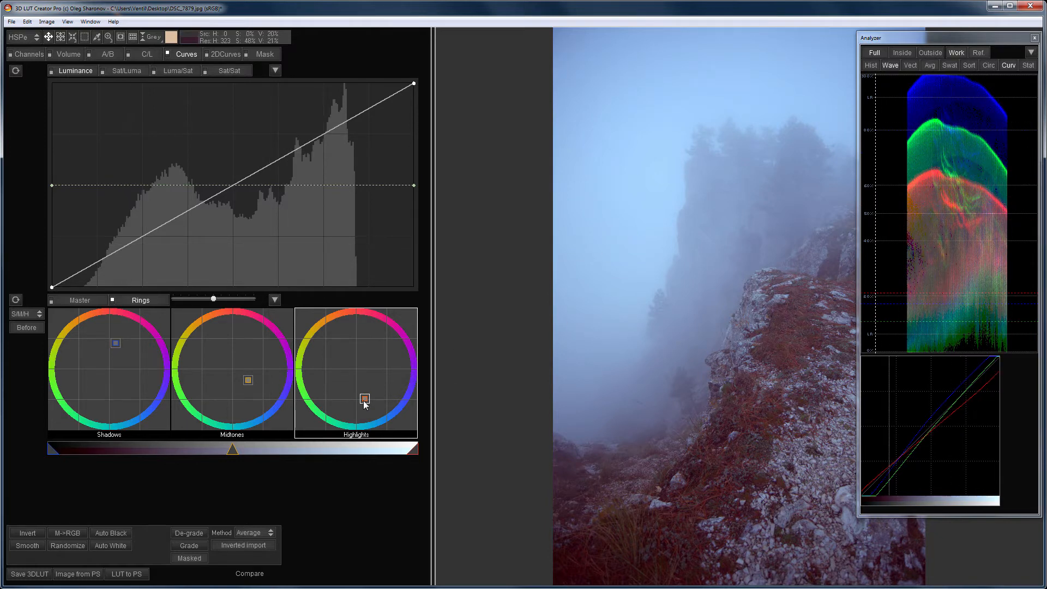
drag(366, 401, 371, 416)
drag(414, 450, 361, 454)
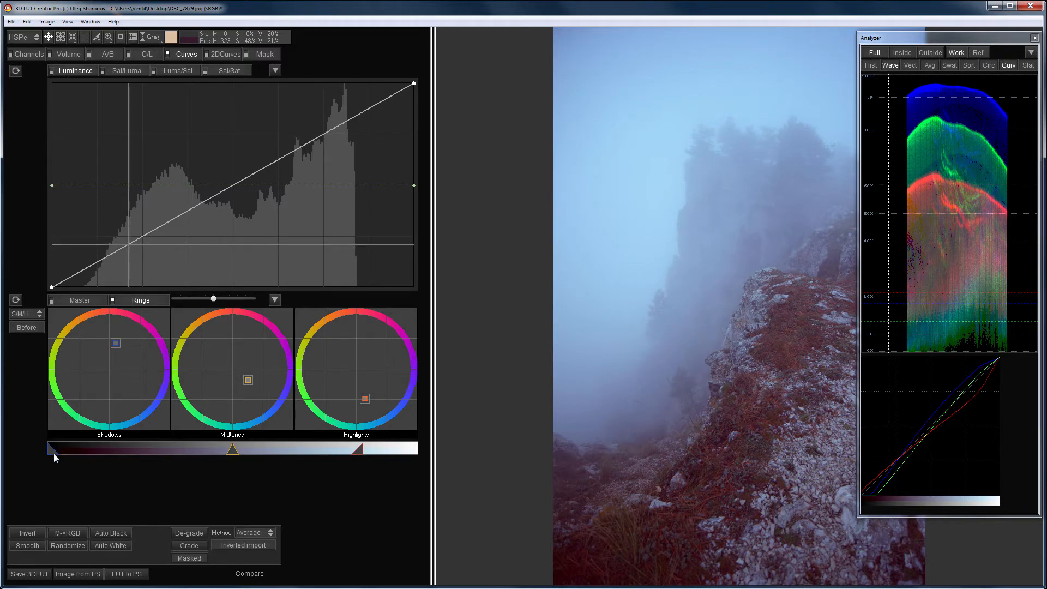
drag(82, 453, 58, 453)
drag(233, 455, 176, 455)
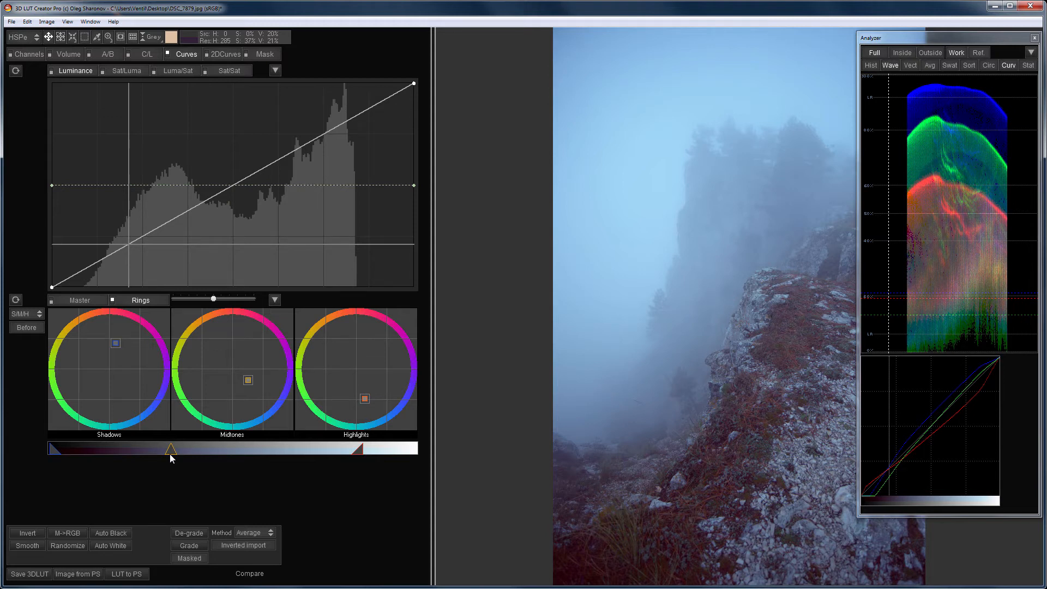
Step: Reset all adjustments and set the colour rings to 3-Way mode
key(ctrl+n)
key(Return)
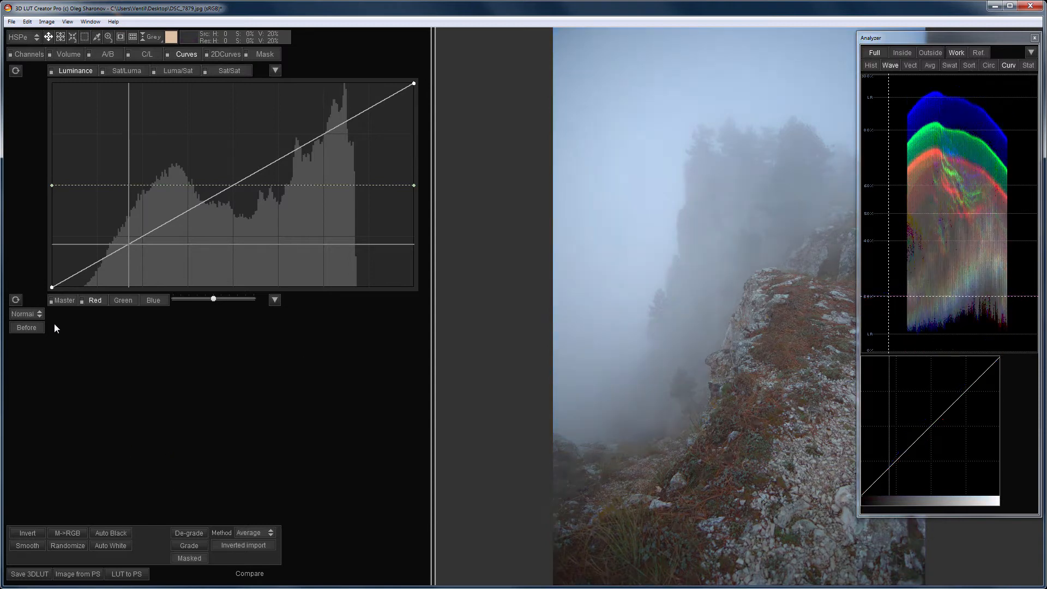
click(36, 312)
click(41, 411)
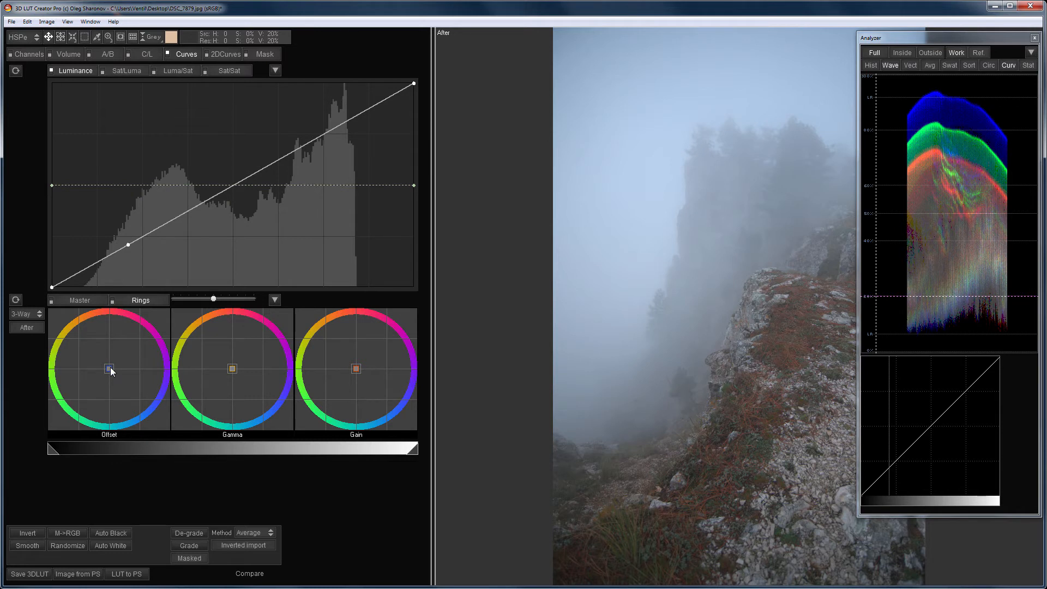
Step: Try the Offset brightness at about 66 and -63, and reset it
scroll(121, 332, up, 3)
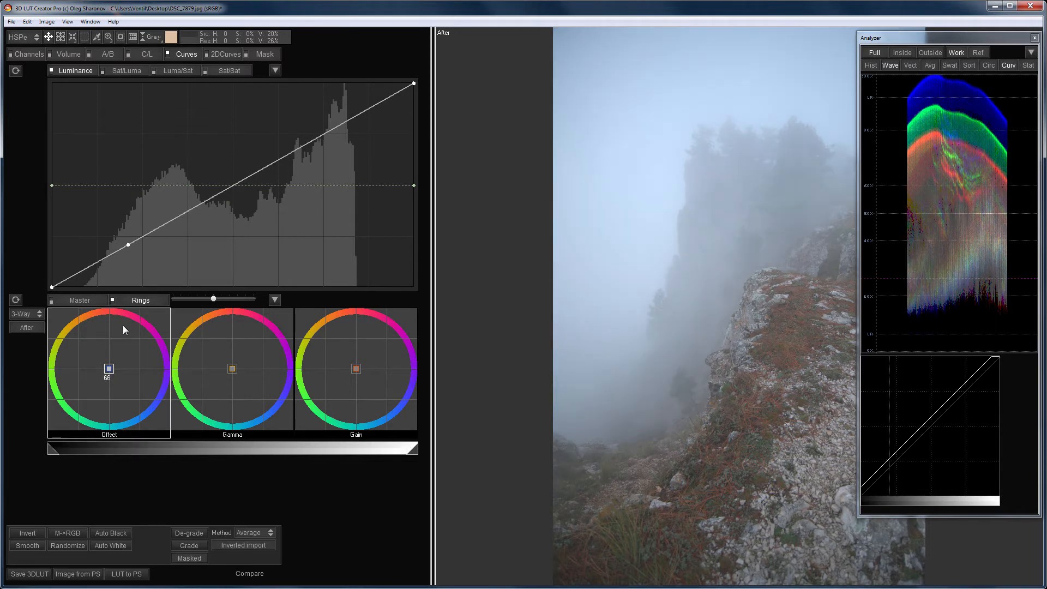
scroll(122, 402, down, 2)
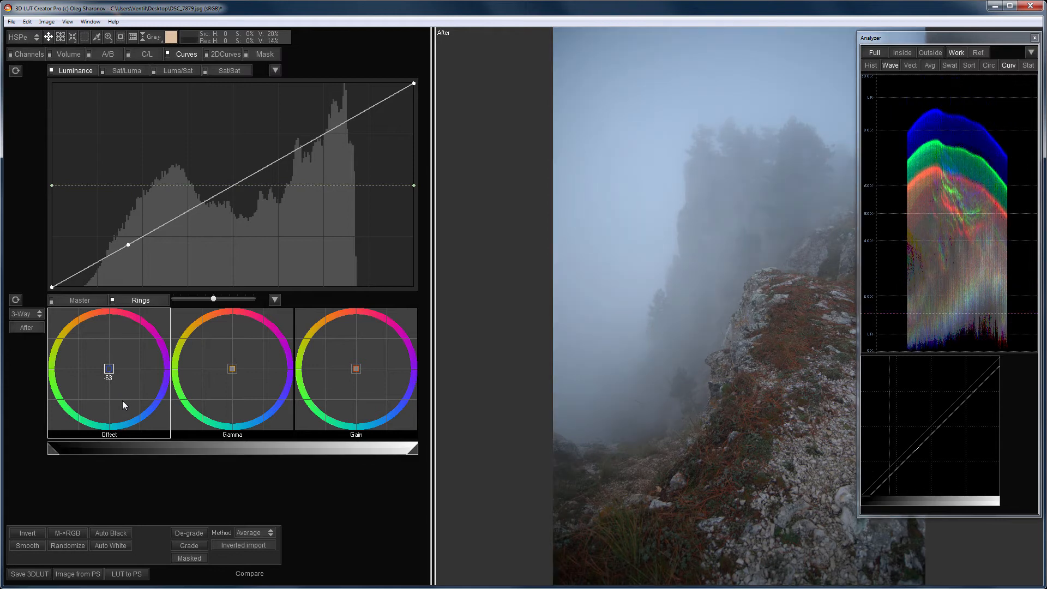
double_click(111, 369)
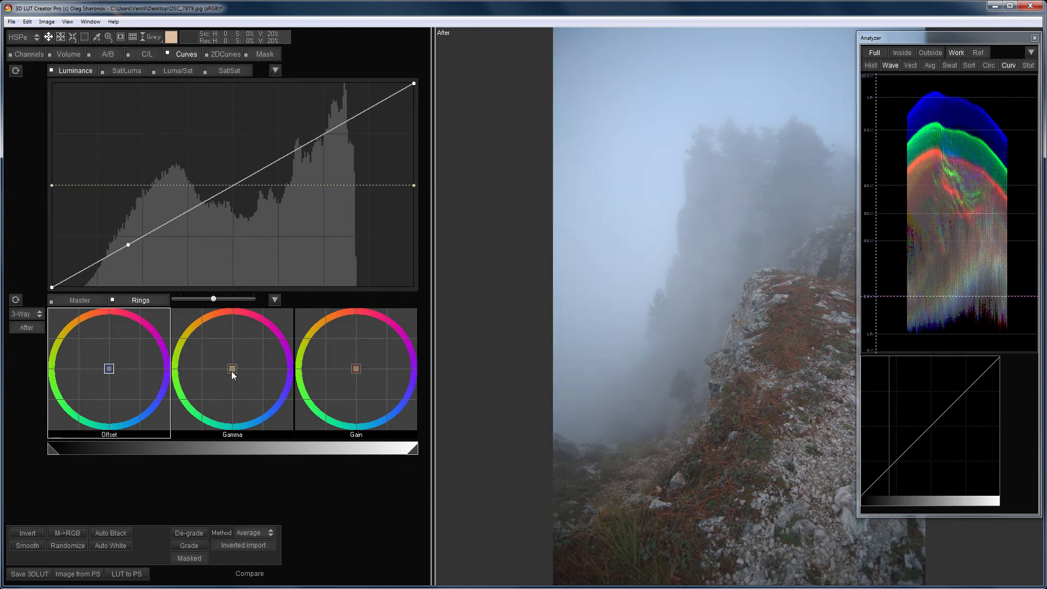
Step: Try the Gamma brightness at about 91 and -63, and reset it
drag(233, 372, 240, 318)
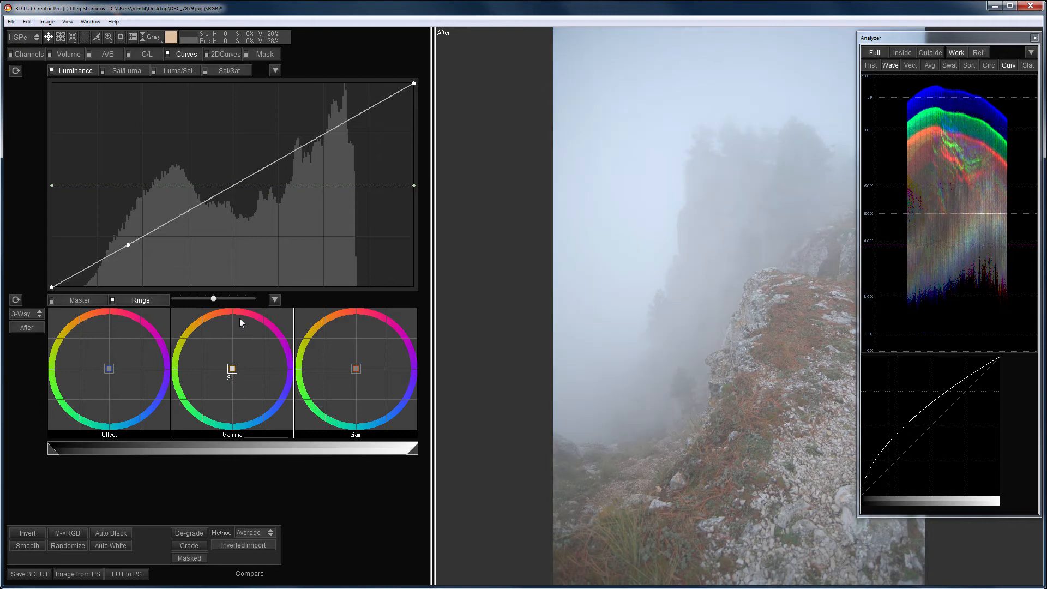
drag(241, 400, 241, 407)
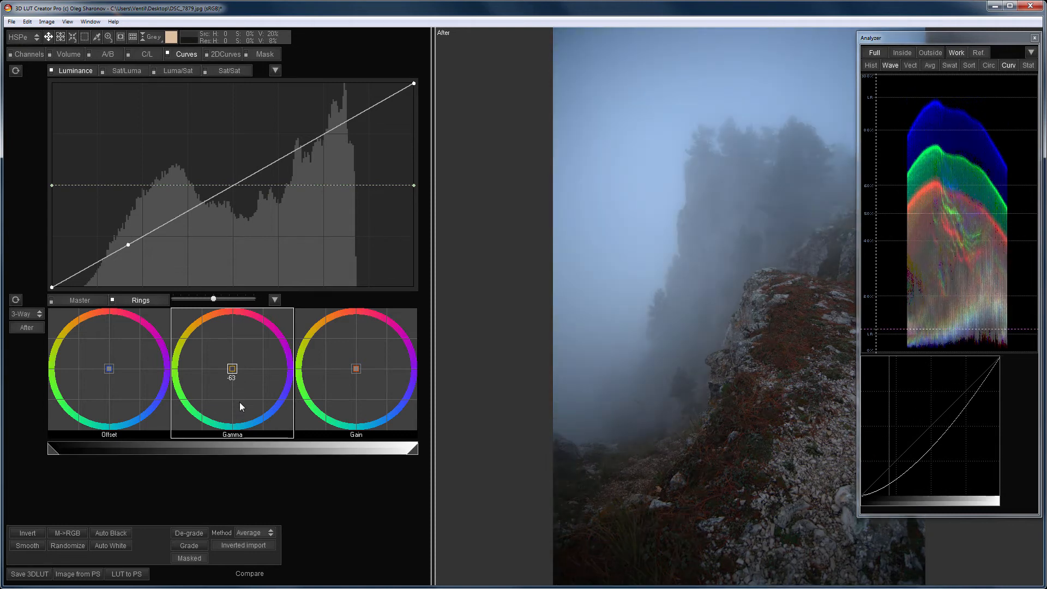
double_click(231, 367)
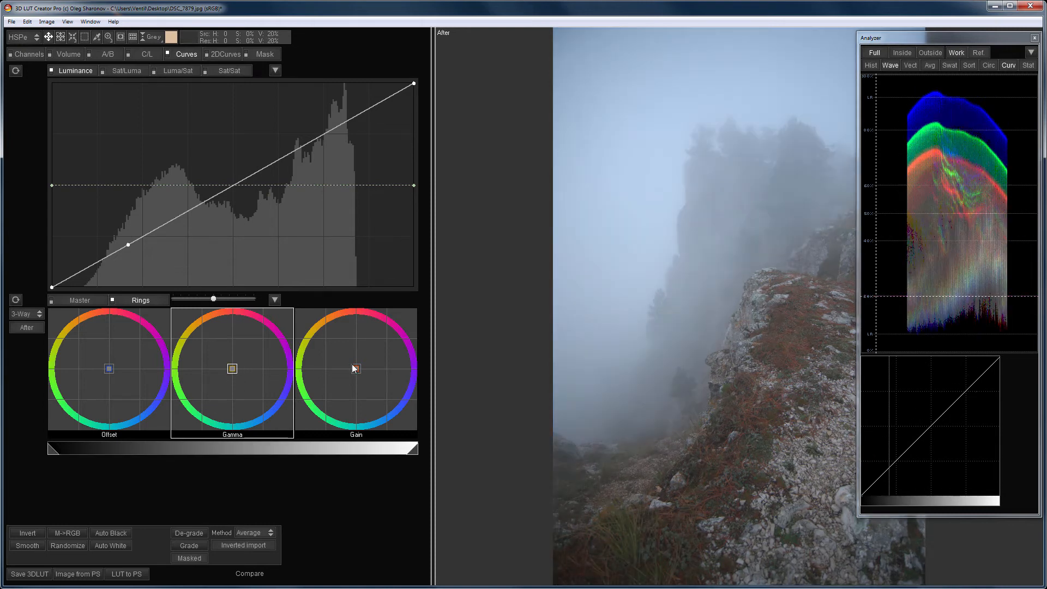
Step: Try raising the Gain brightness and lowering it to about -50, and reset it
drag(359, 369, 358, 316)
drag(368, 386, 369, 404)
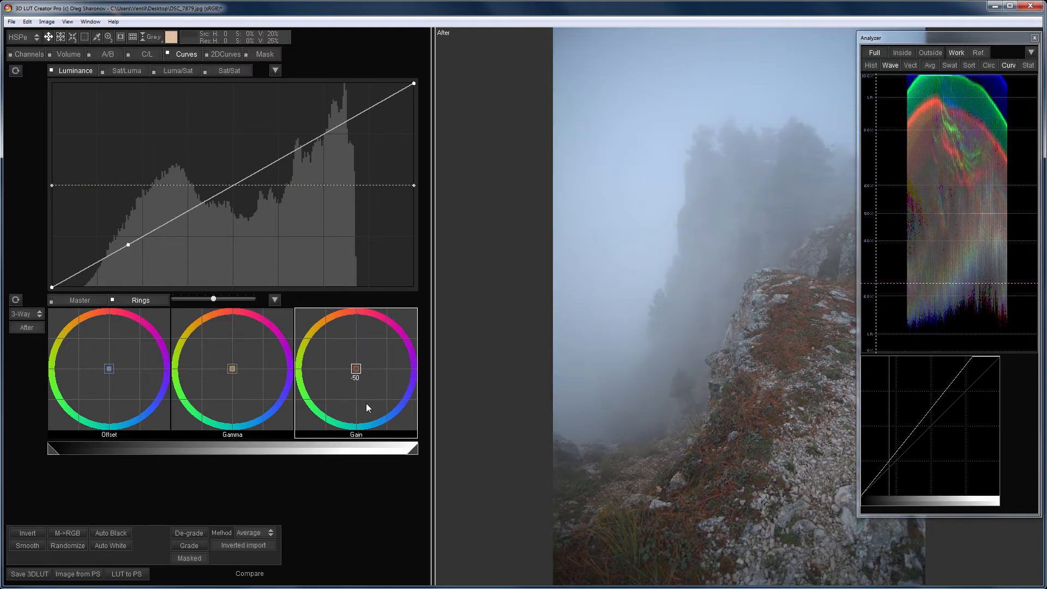
double_click(356, 370)
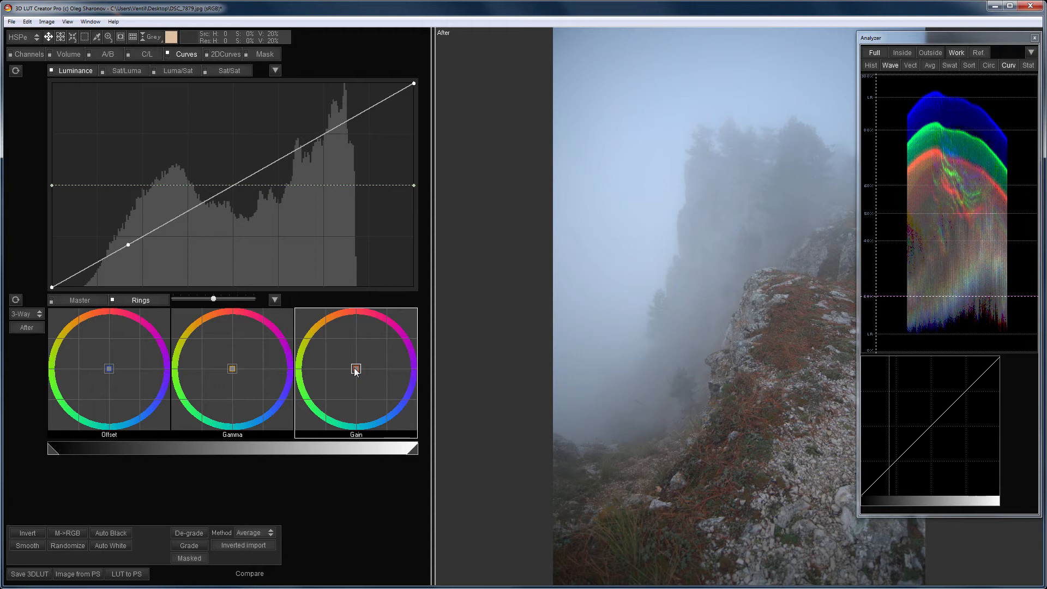
Step: Lower the Offset brightness, raise the Gain brightness to about 121 with an orange tint, and compare with the original
drag(114, 375, 111, 427)
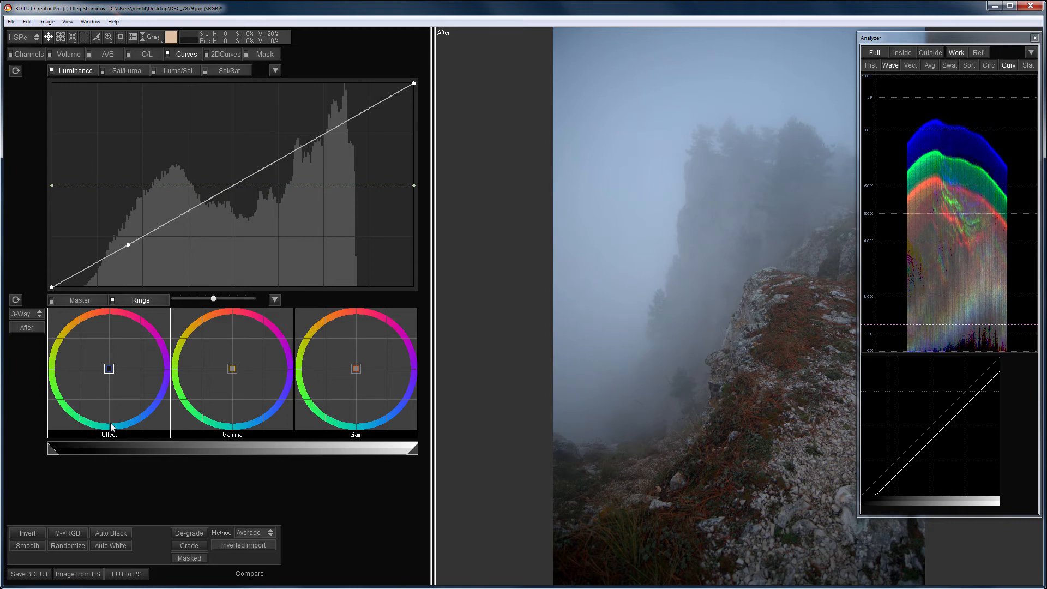
click(357, 366)
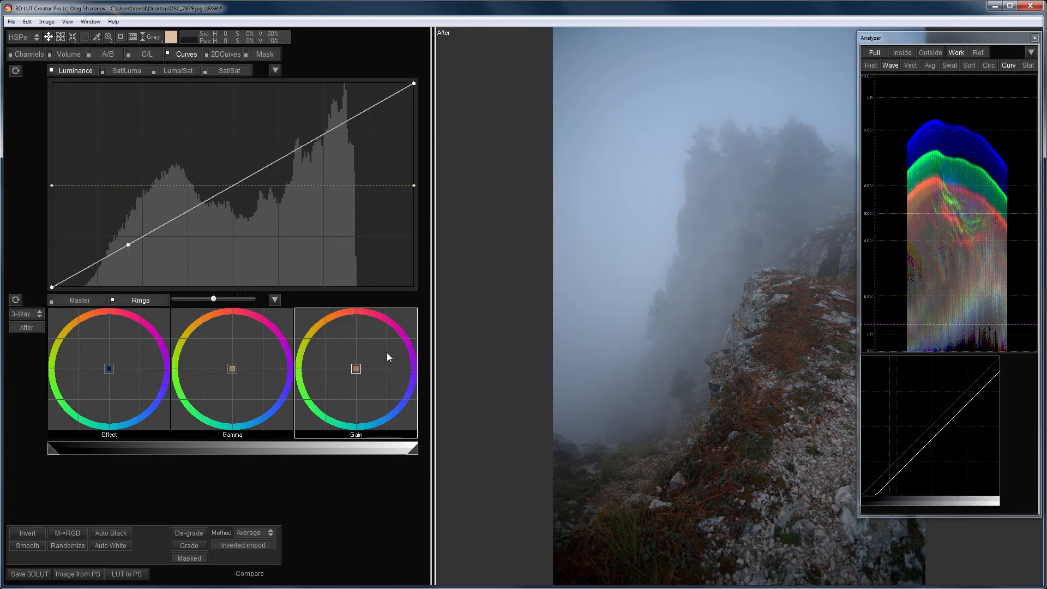
drag(356, 369, 356, 268)
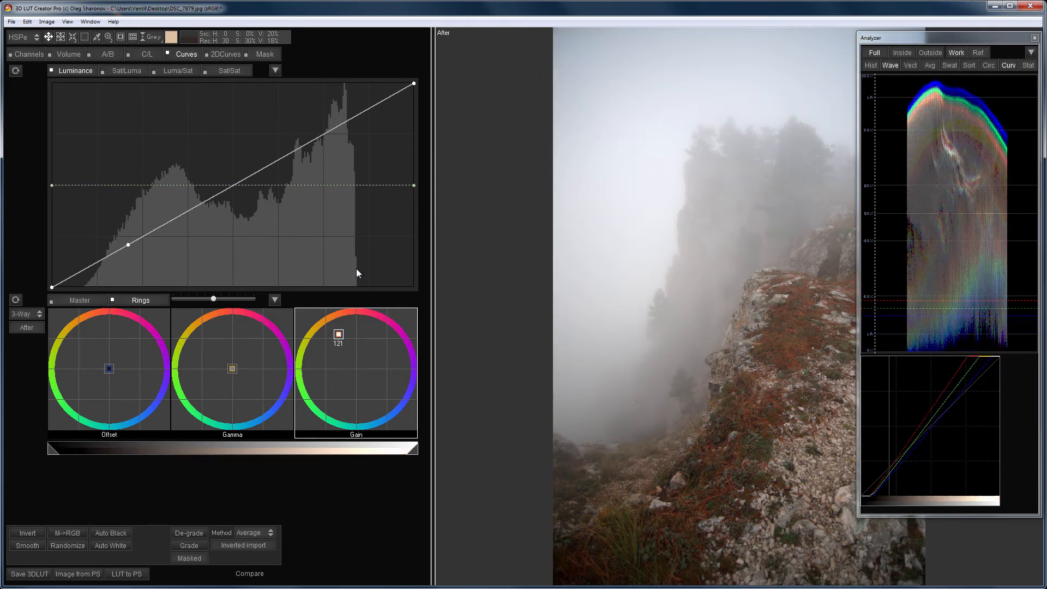
drag(335, 335, 334, 333)
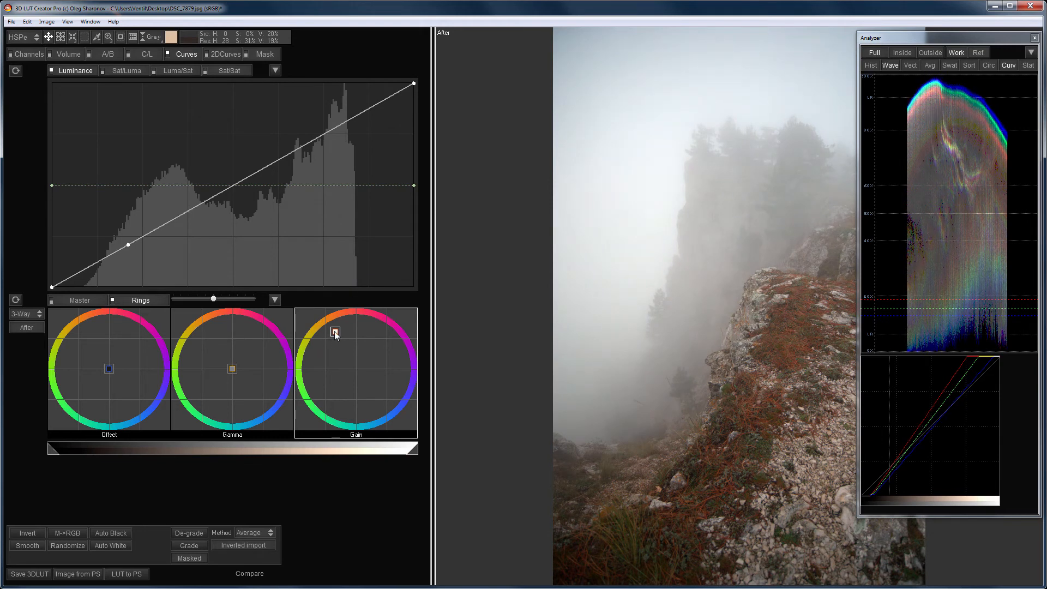
key(space)
Step: Clear the 3-Way grade by resetting all adjustments on the photo
key(ctrl+n)
key(Return)
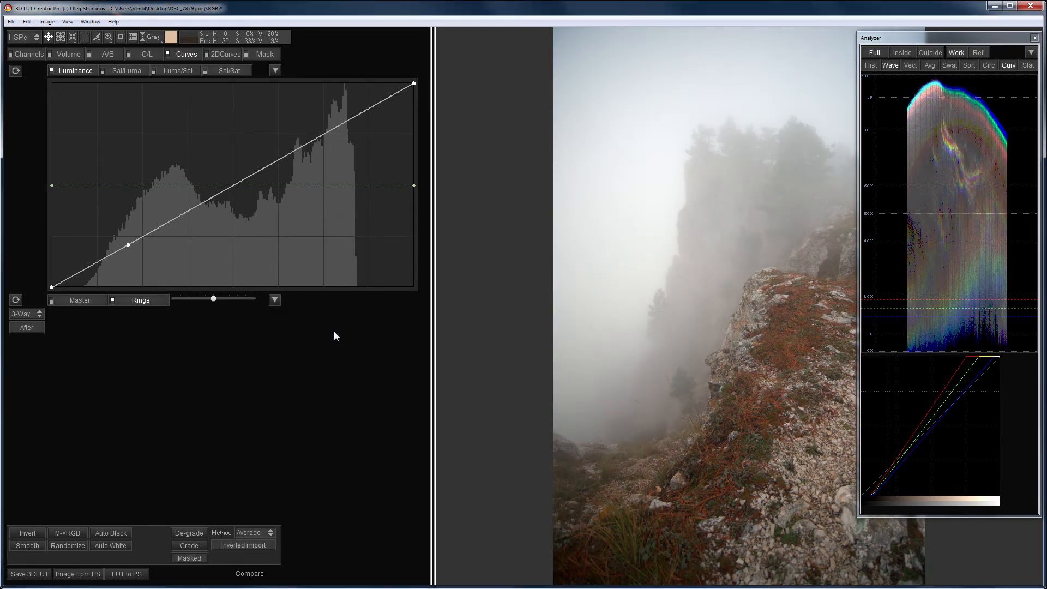
Step: Bring up the tunnel group photo and load the green-toned motorcycle film still as its reference image
key(Page_Down)
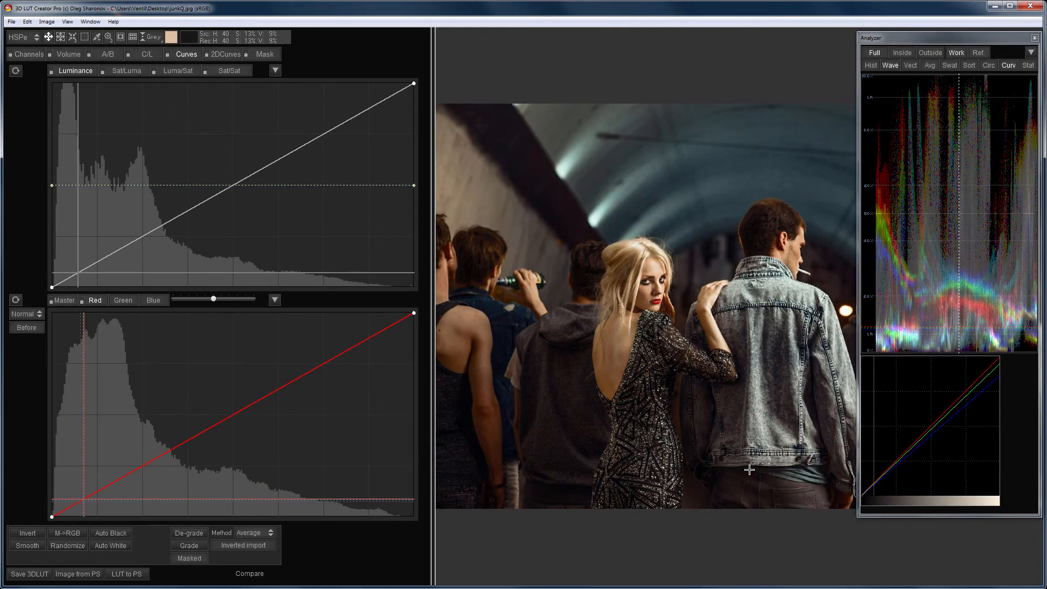
key(r)
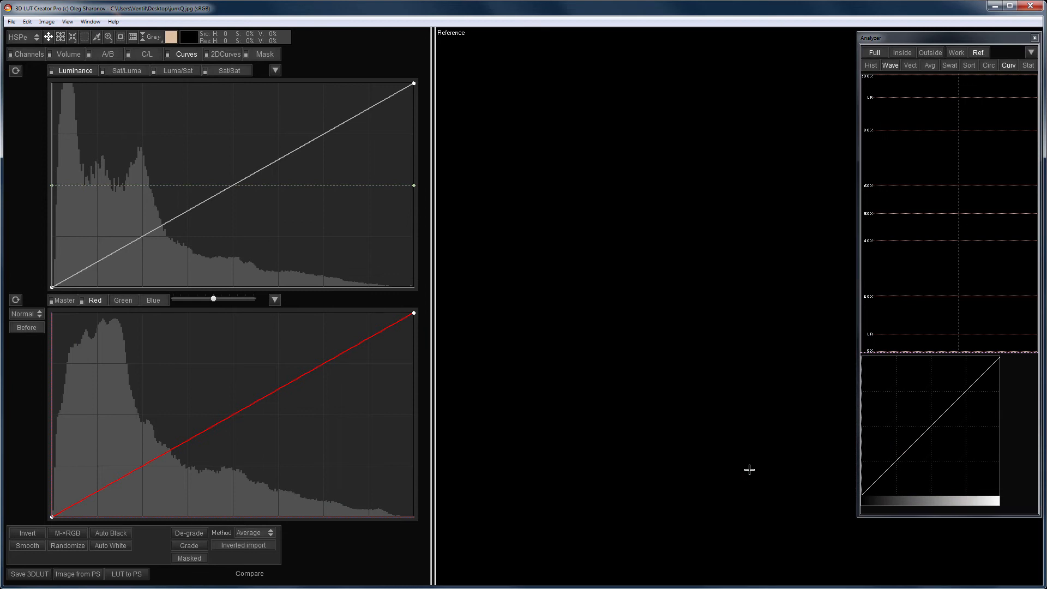
drag(743, 463, 743, 463)
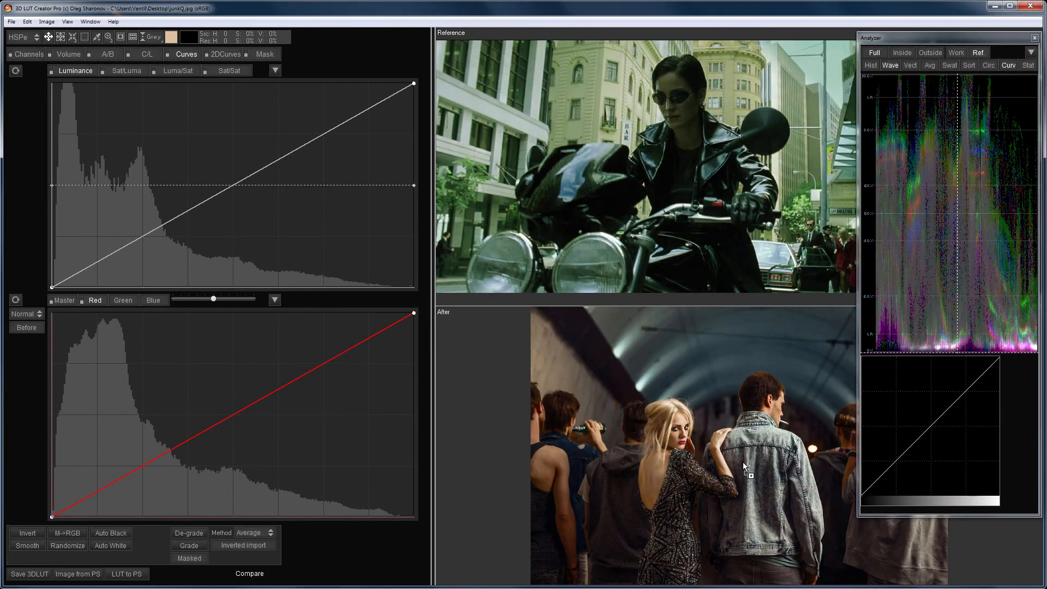
Step: Set the channel curves to 3-Way mode and have the analyzer measure the working image
click(28, 316)
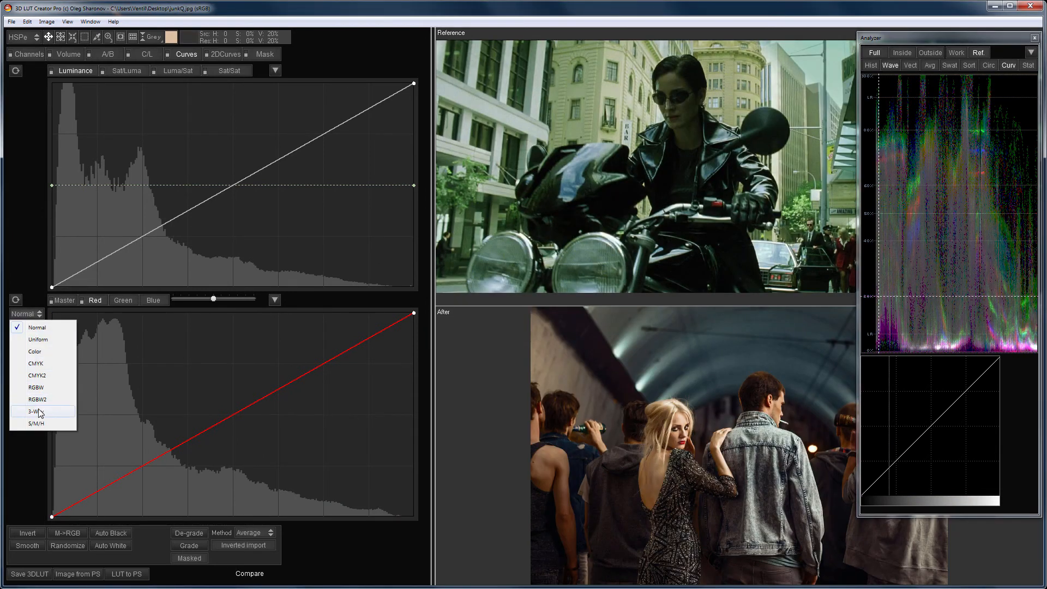
click(34, 386)
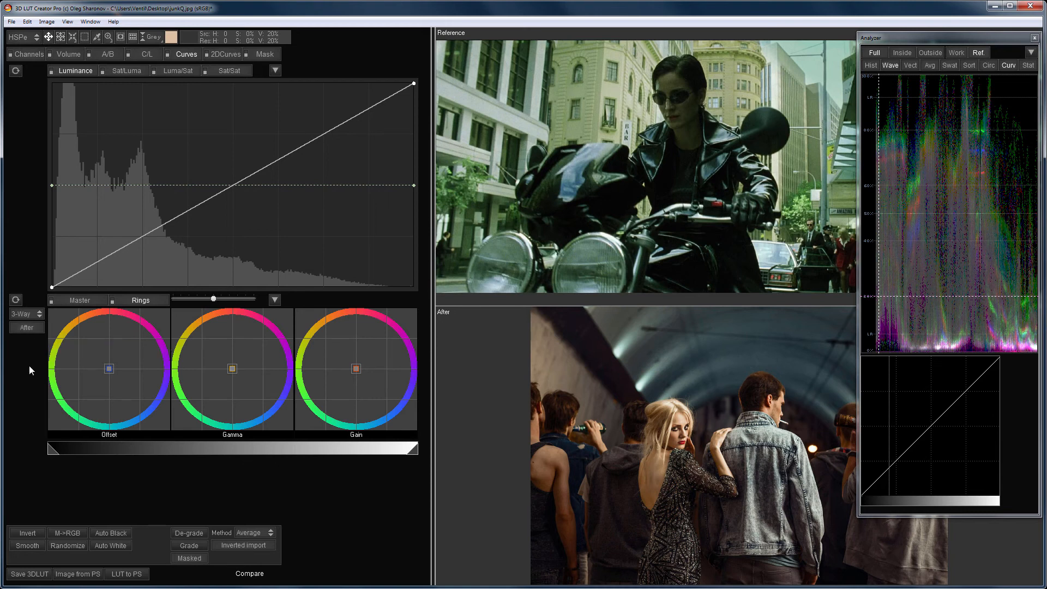
click(957, 52)
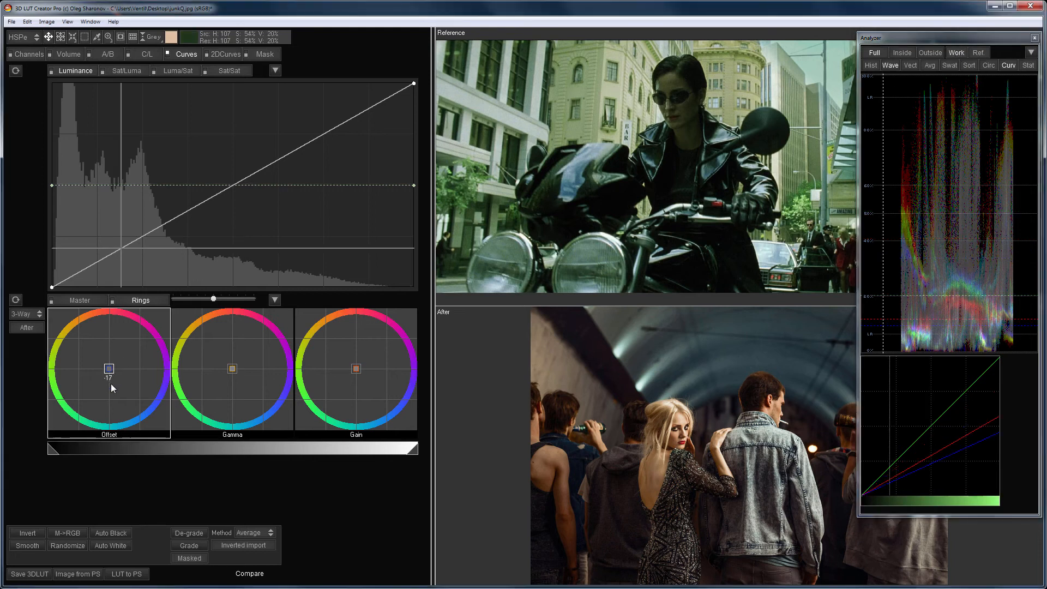
Step: Tint the Offset ring toward green, the Gamma ring toward green-teal, and the Gain ring slightly toward blue-cyan
drag(109, 367, 89, 378)
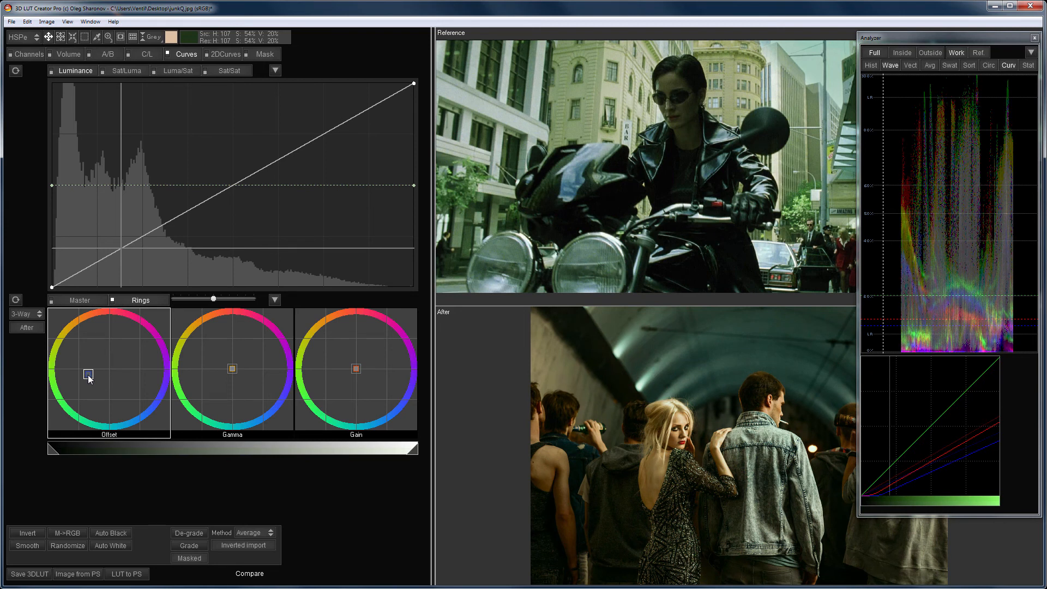
drag(234, 373, 226, 381)
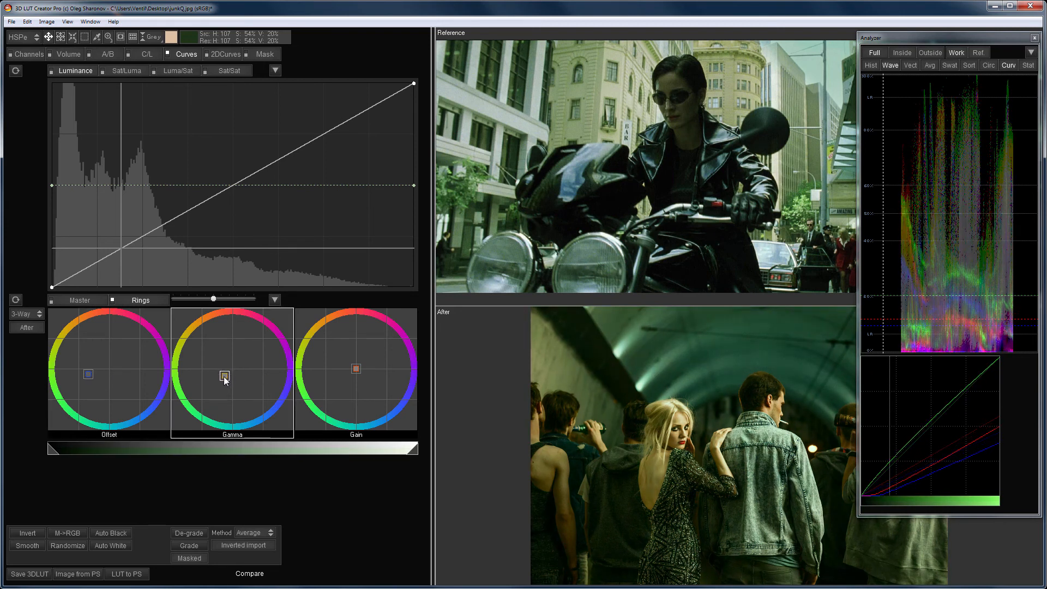
mouse_move(357, 374)
mouse_down()
mouse_move(355, 383)
mouse_move(359, 376)
mouse_up()
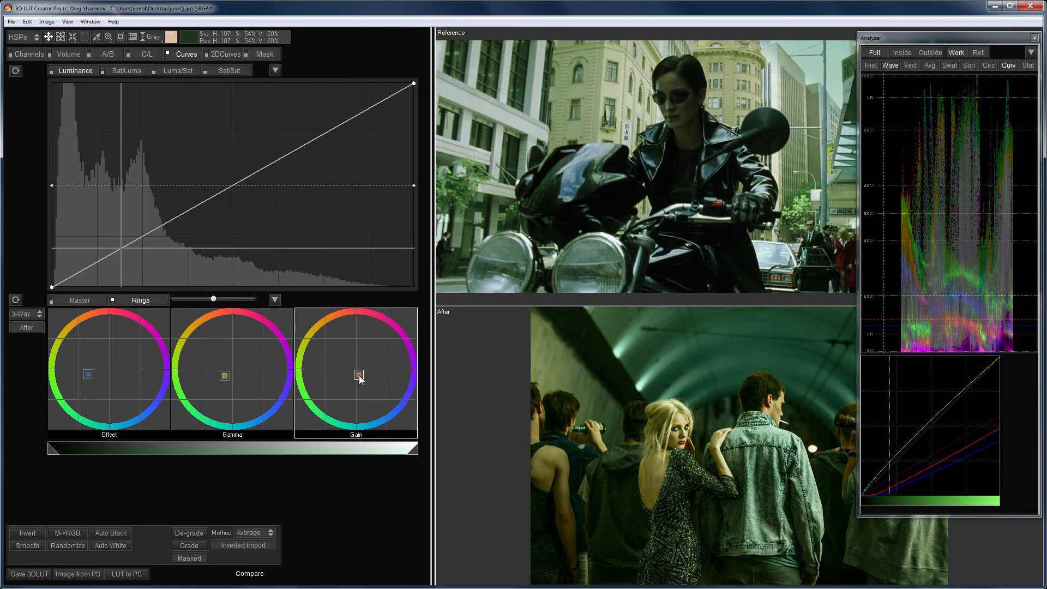
Step: Lower the shadow end of the Sat/Luma curve to 109 and shift the Gamma tint slightly toward teal
click(126, 72)
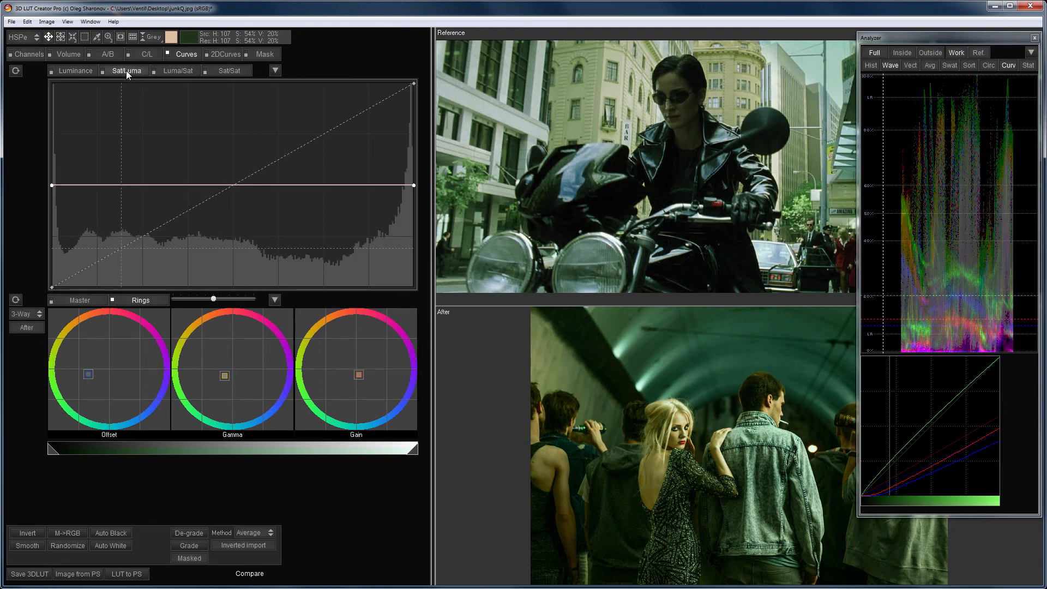
drag(51, 184, 45, 198)
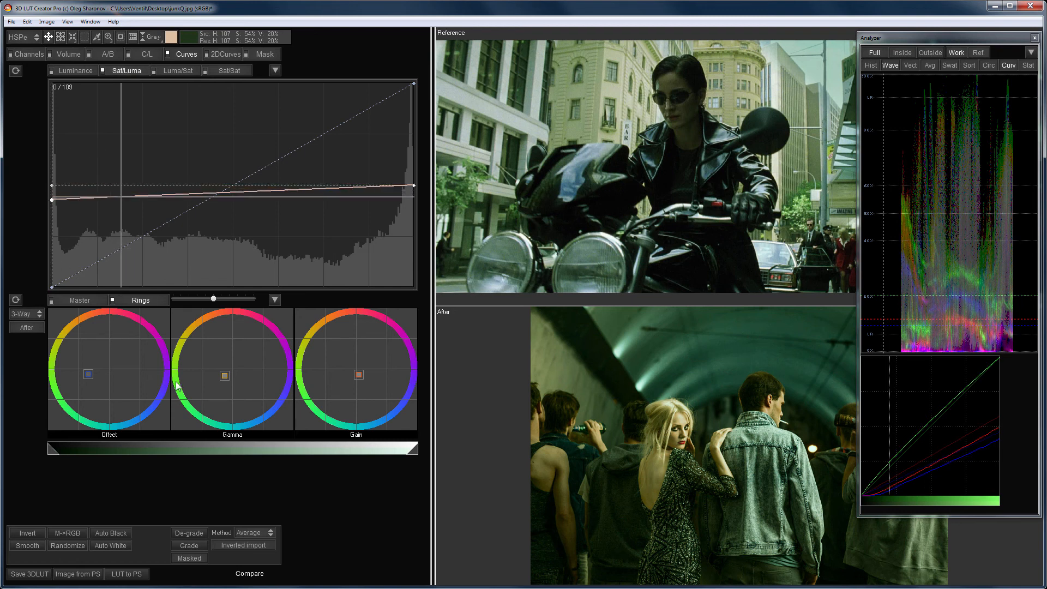
drag(226, 375, 227, 382)
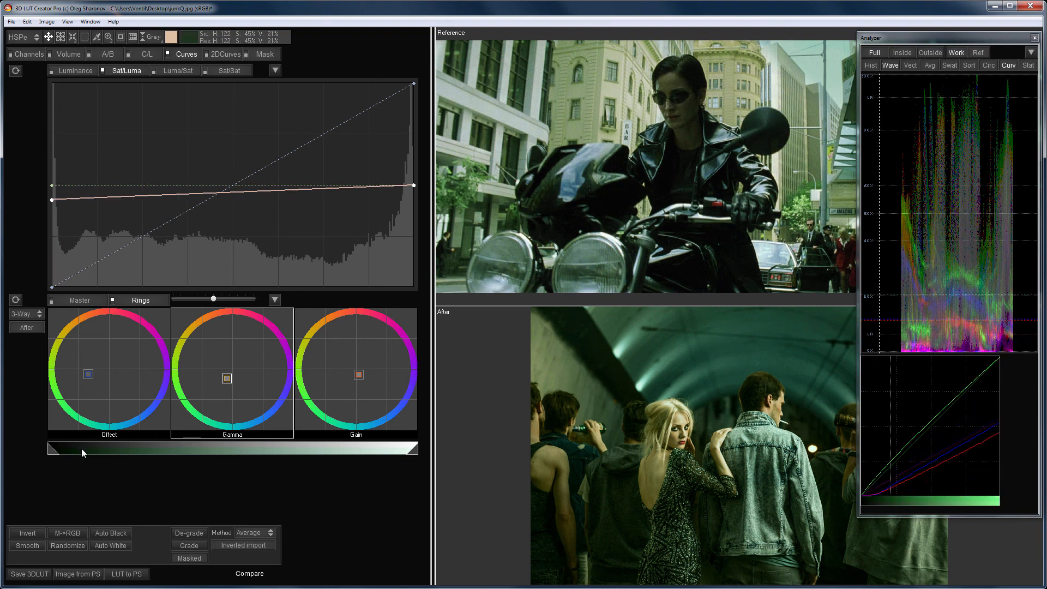
Step: Limit the 3-Way effect in the darkest quarter of the tonal range, then anchor the Sat/Luma curve's midtones and lower its highlight end to 46
drag(54, 450, 137, 452)
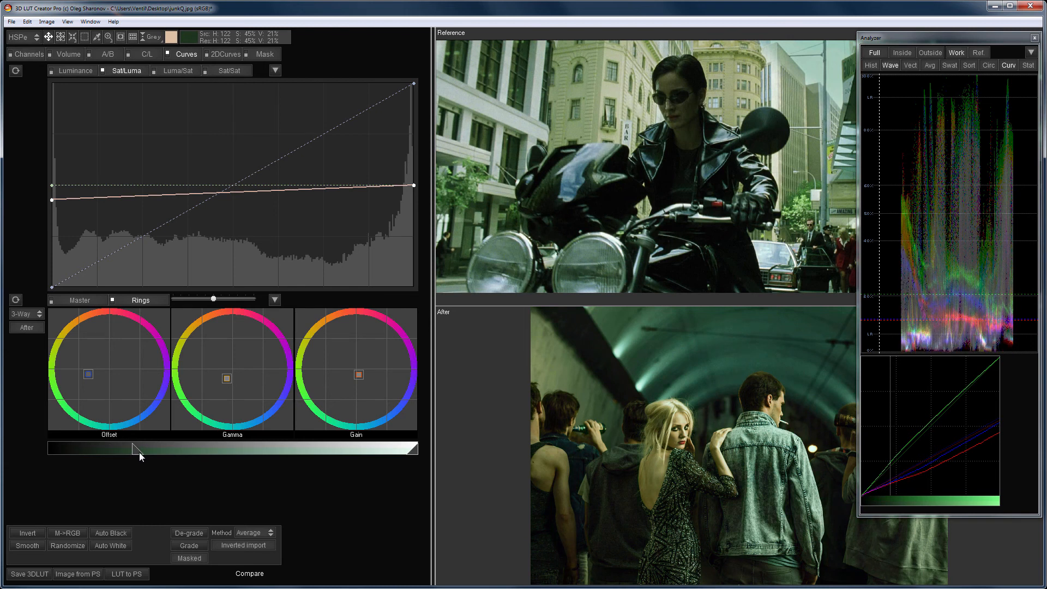
click(184, 194)
drag(415, 189, 421, 250)
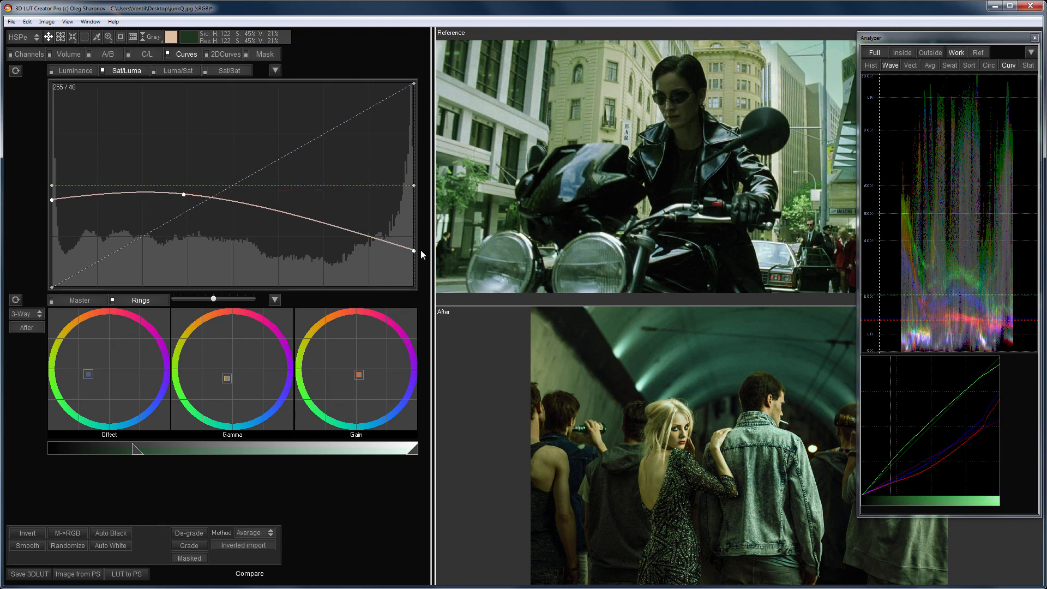
Step: Close the analyzer and compare the graded tunnel photo with its original beside the reference still
click(1035, 38)
key(space)
key(space)
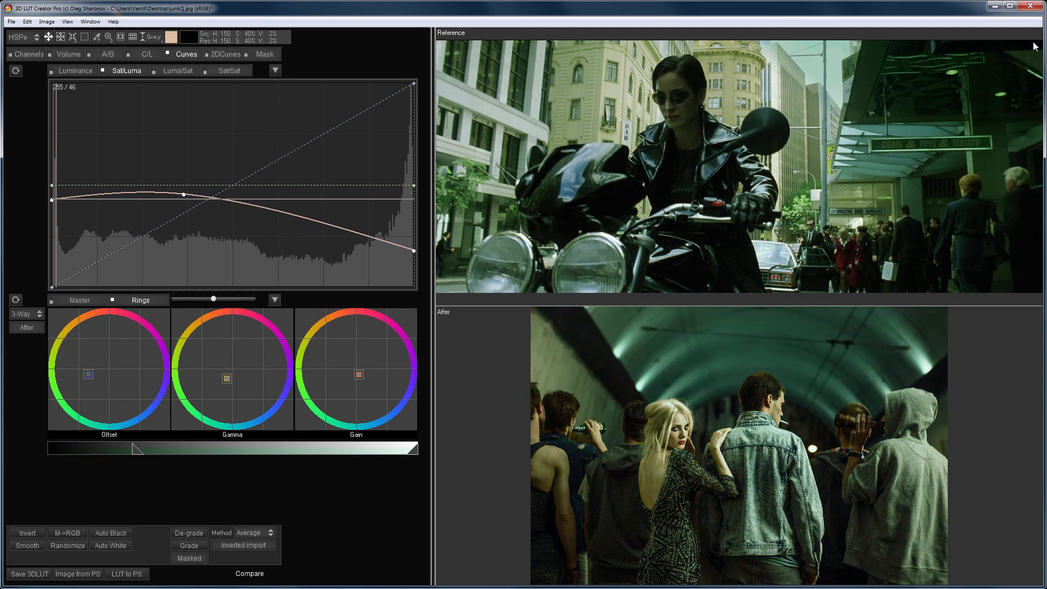